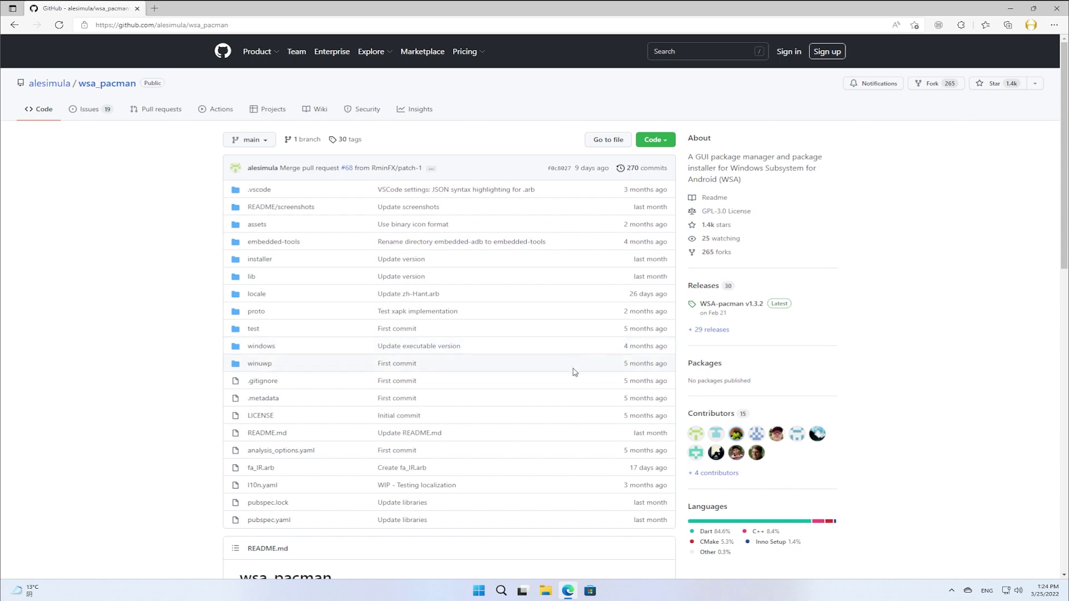
Step: Review the wsa_pacman README, open the WSA-pacman v1.3.2 release, and download WSA-pacman-v1.3.2-installer.exe
scroll(575, 372, down, 6)
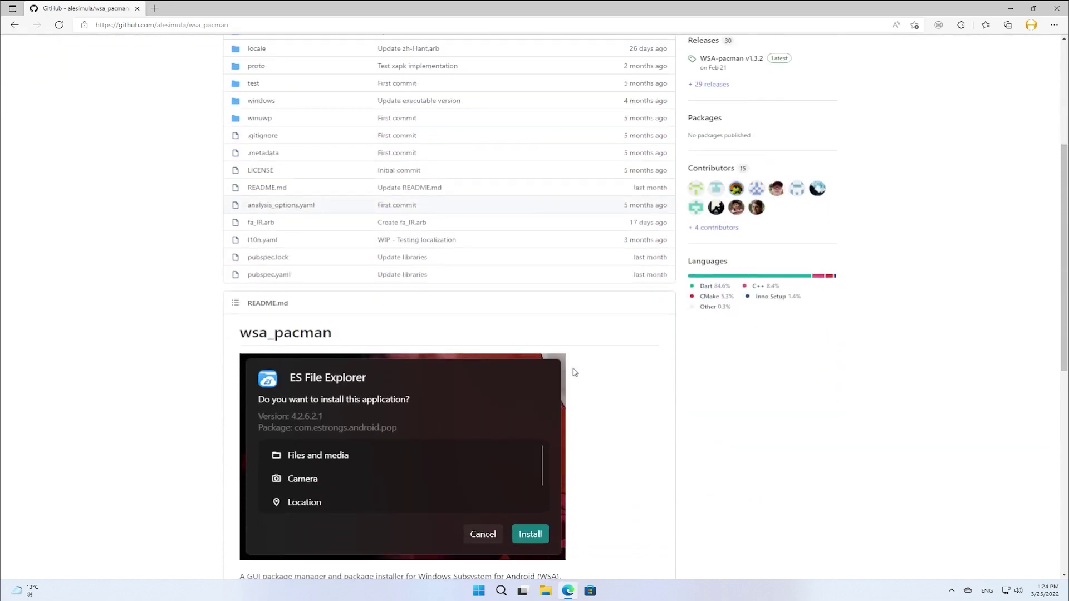
scroll(575, 372, down, 4)
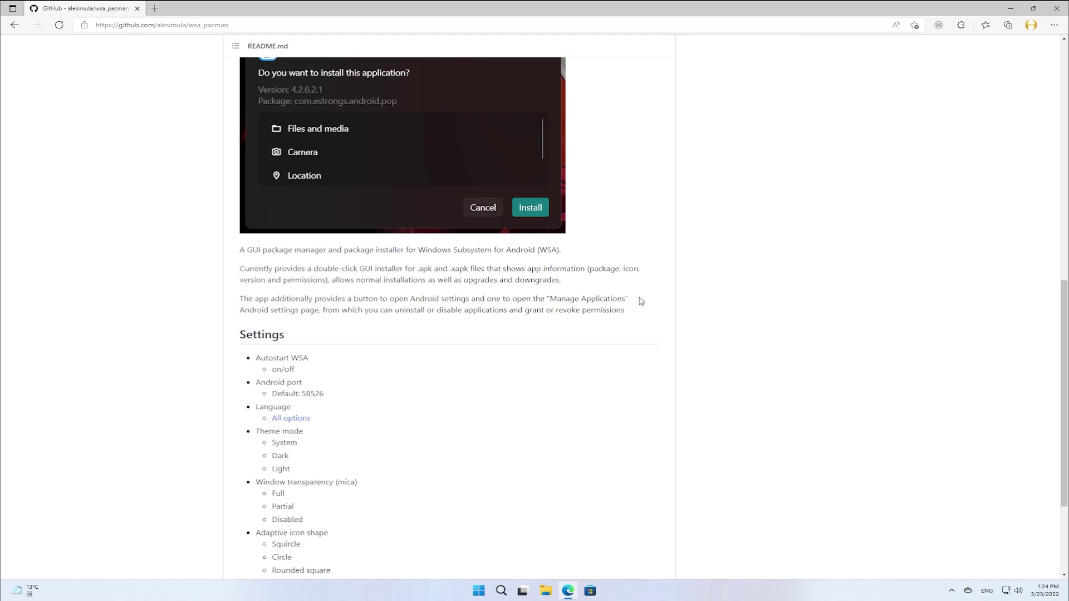
scroll(646, 308, down, 3)
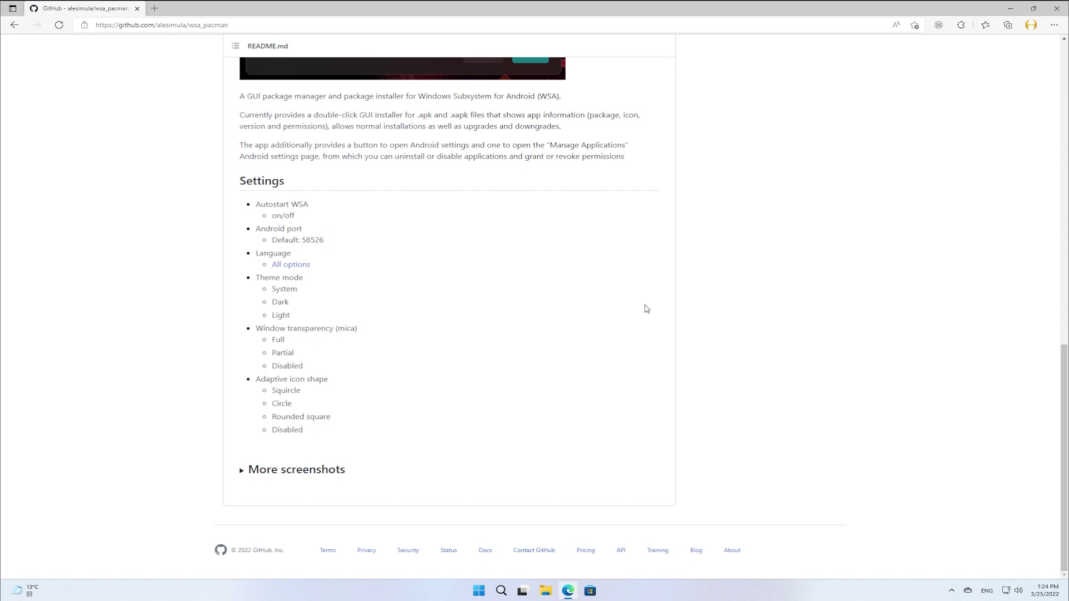
scroll(646, 308, up, 12)
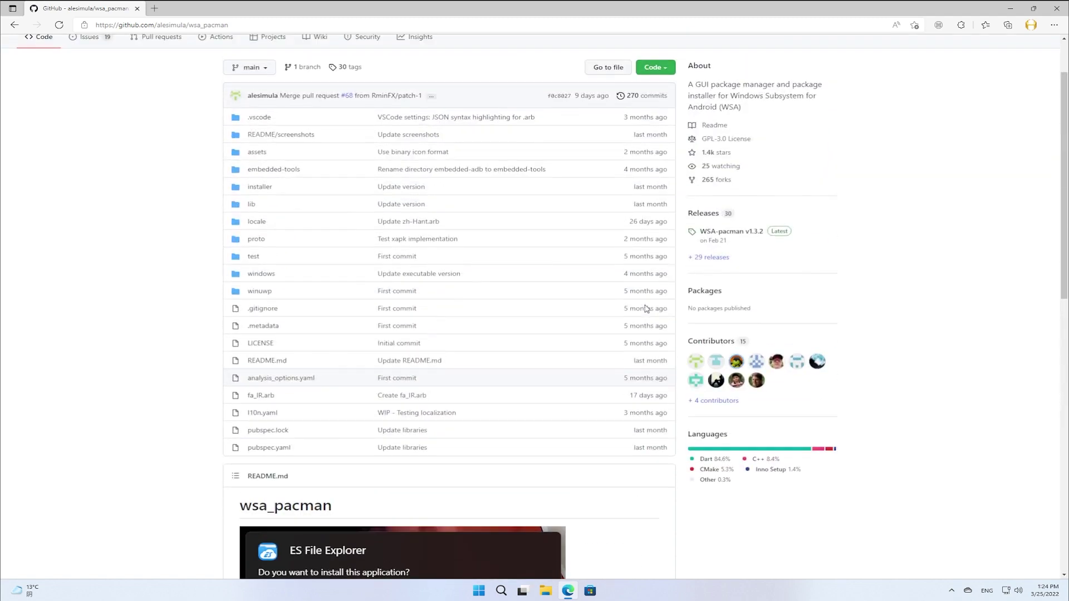
click(719, 239)
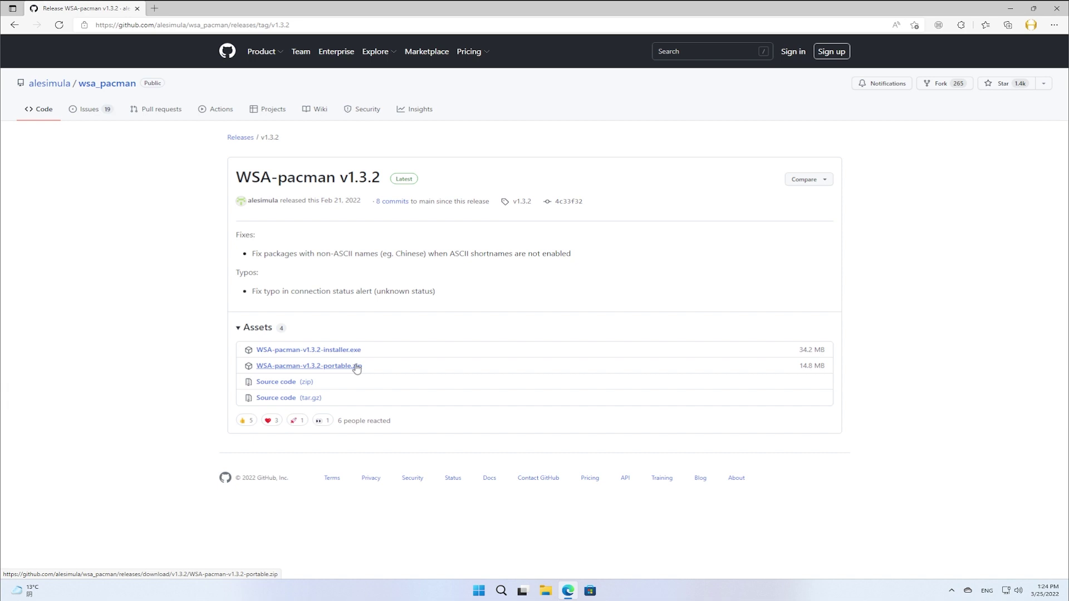
click(355, 350)
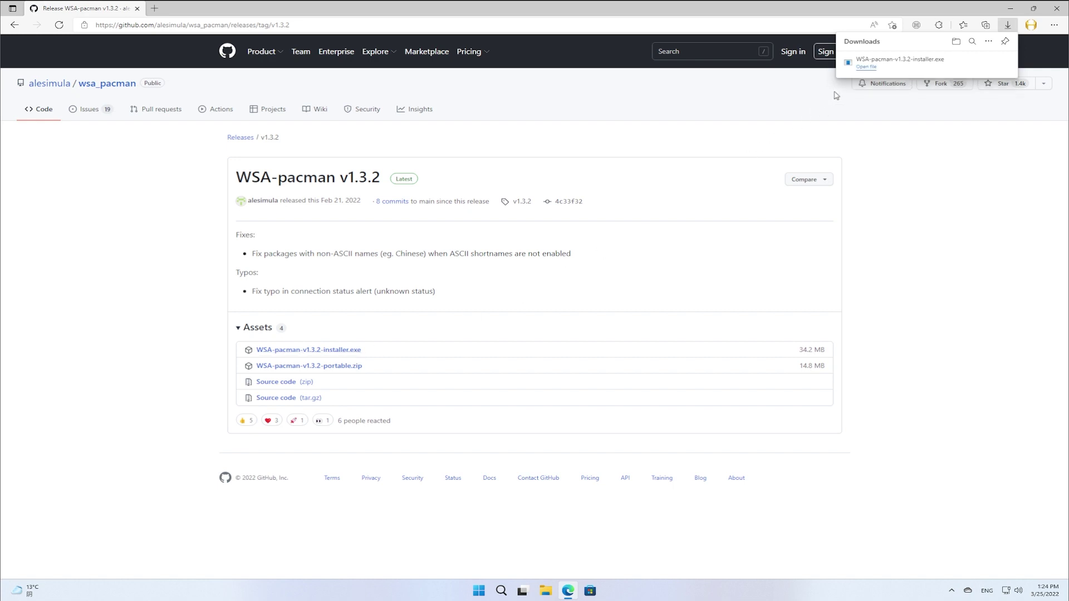
Step: Install WSA PacMan with the default folders and the .apk and .xapk file associations, and finish by restarting the computer
click(867, 67)
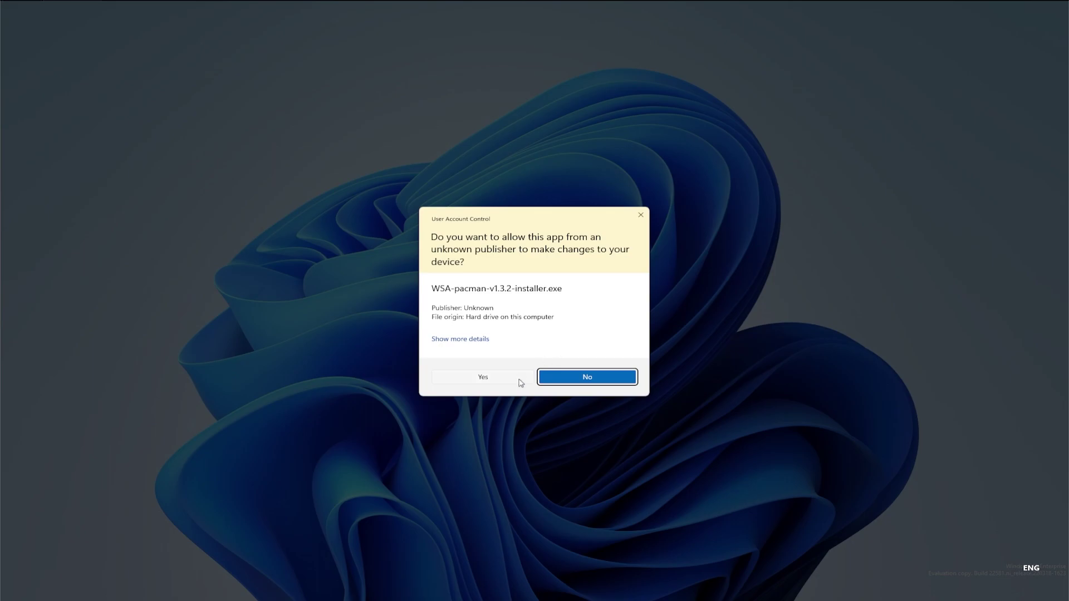
click(520, 382)
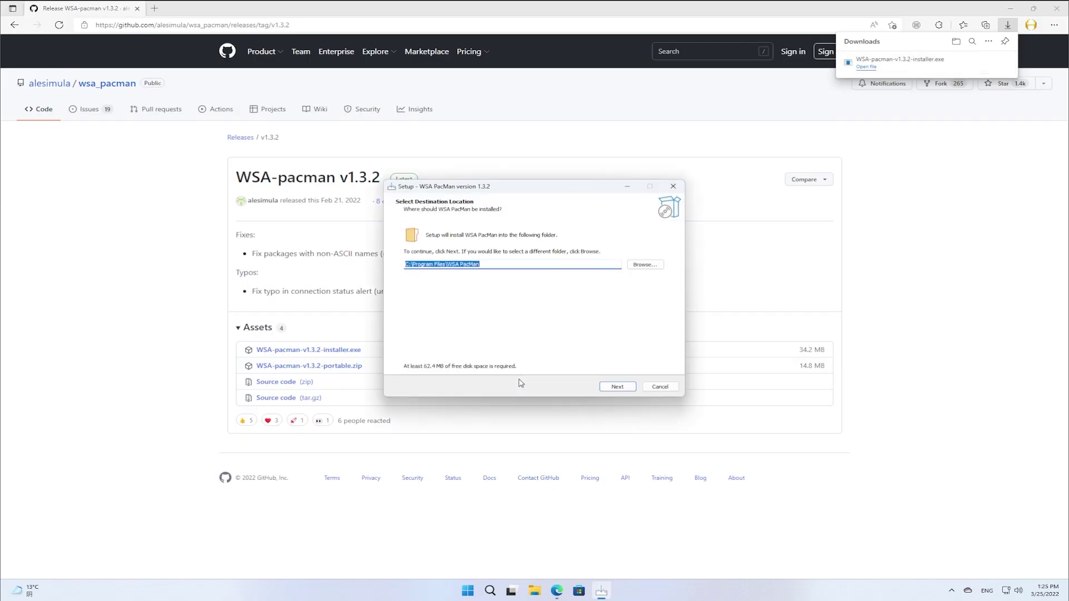
click(1011, 8)
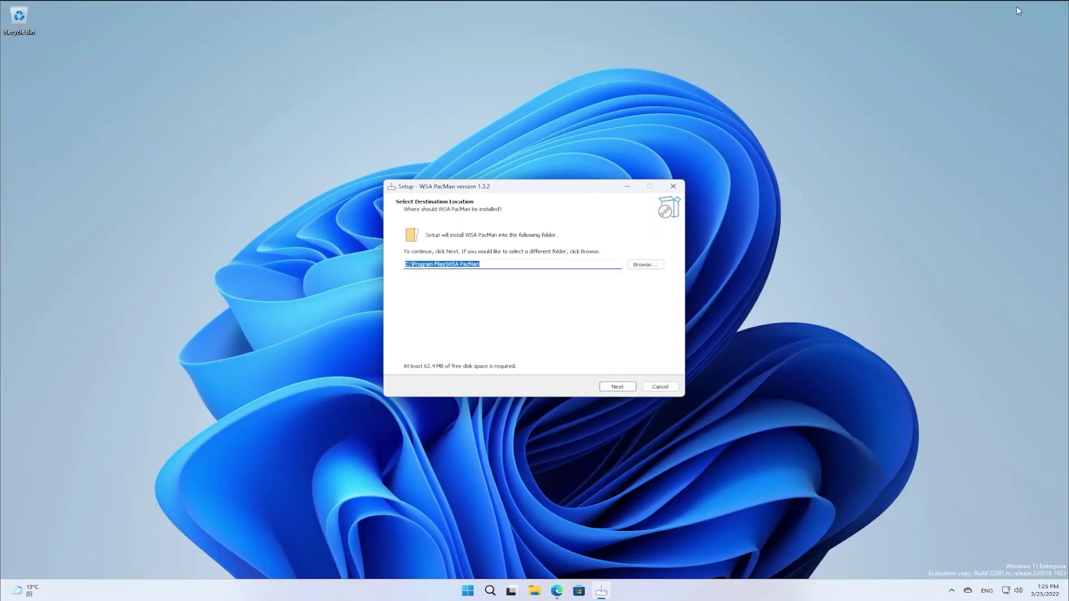
click(618, 387)
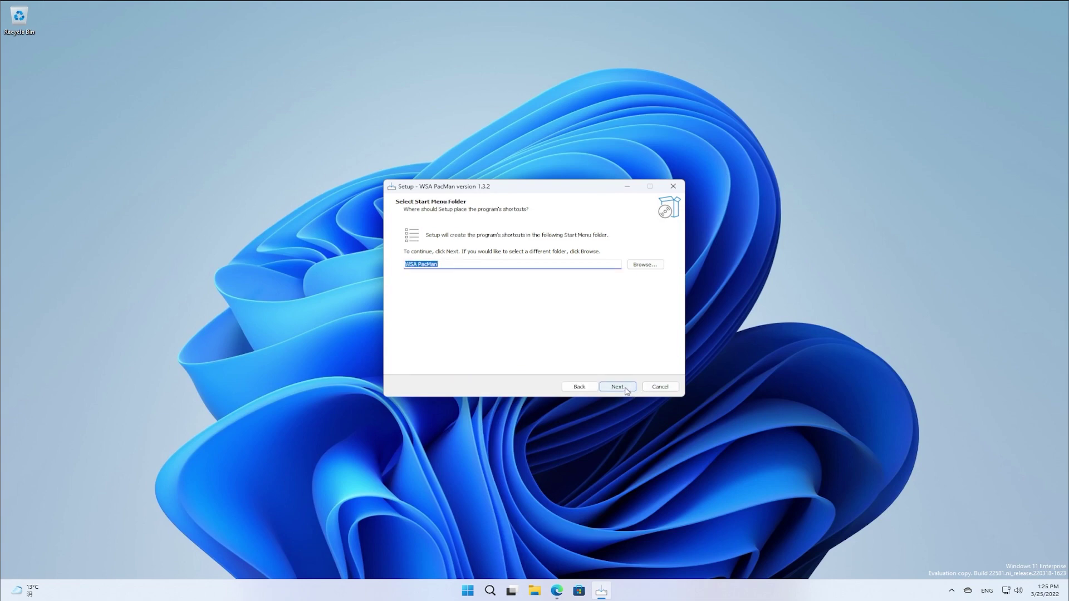
click(618, 386)
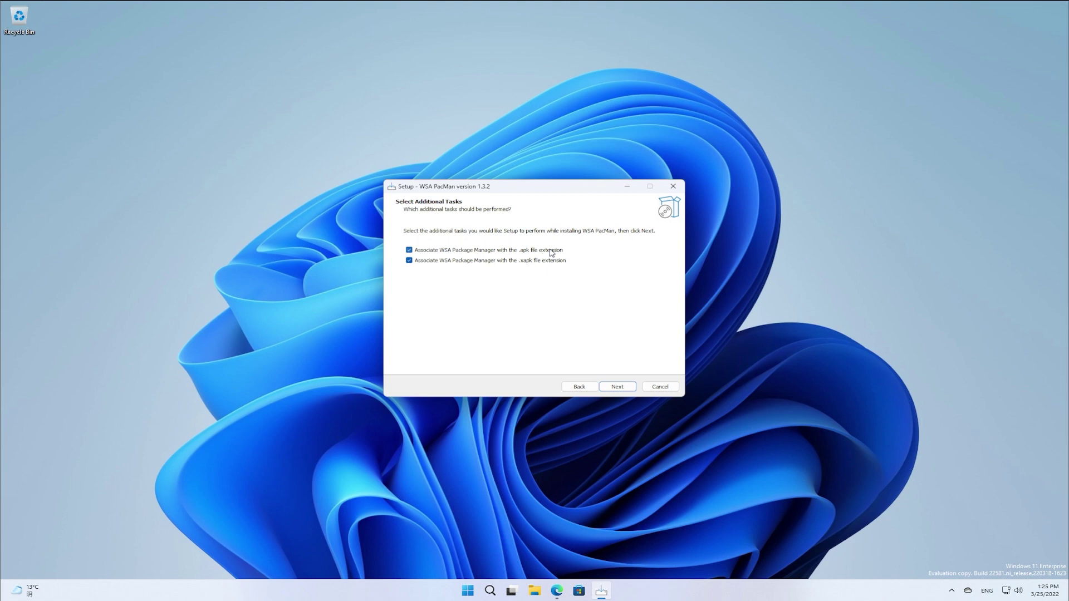
click(610, 387)
click(610, 387)
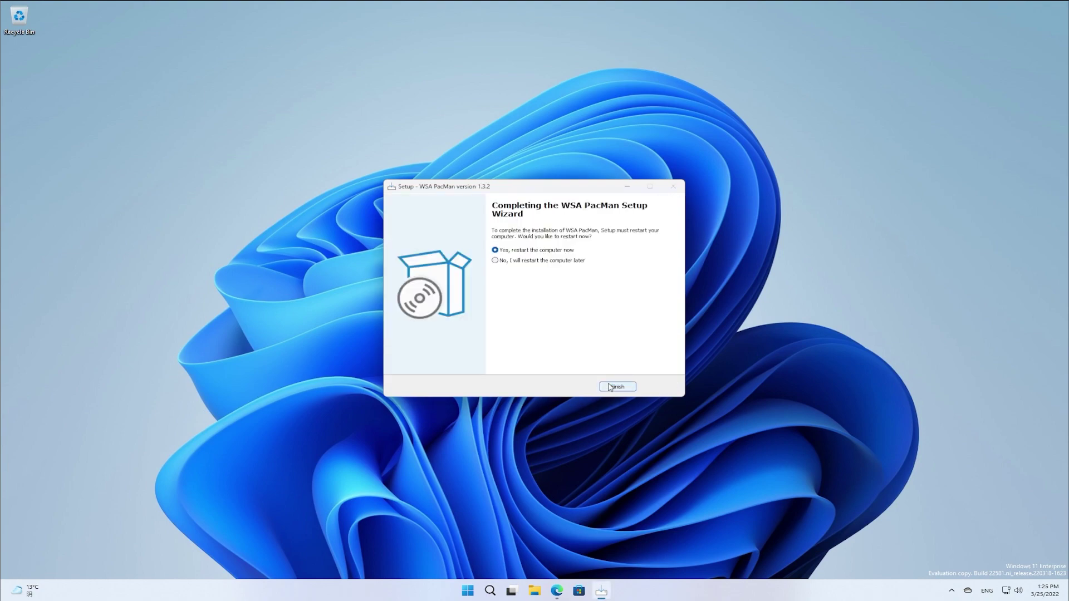
click(613, 387)
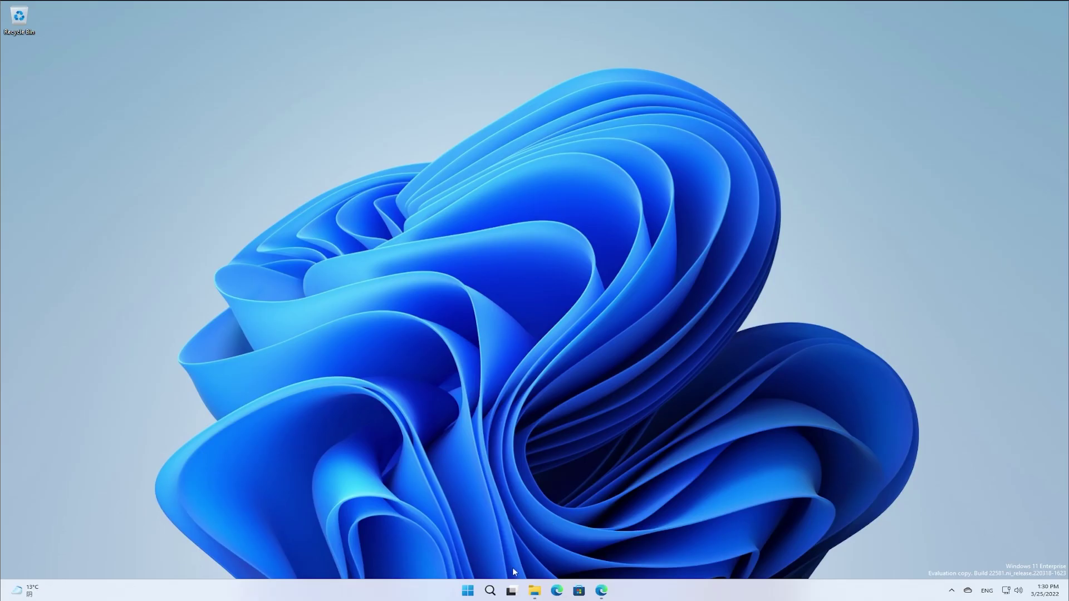
Step: Search for "android", open Windows Subsystem for Android Settings, and turn on Developer mode
click(491, 592)
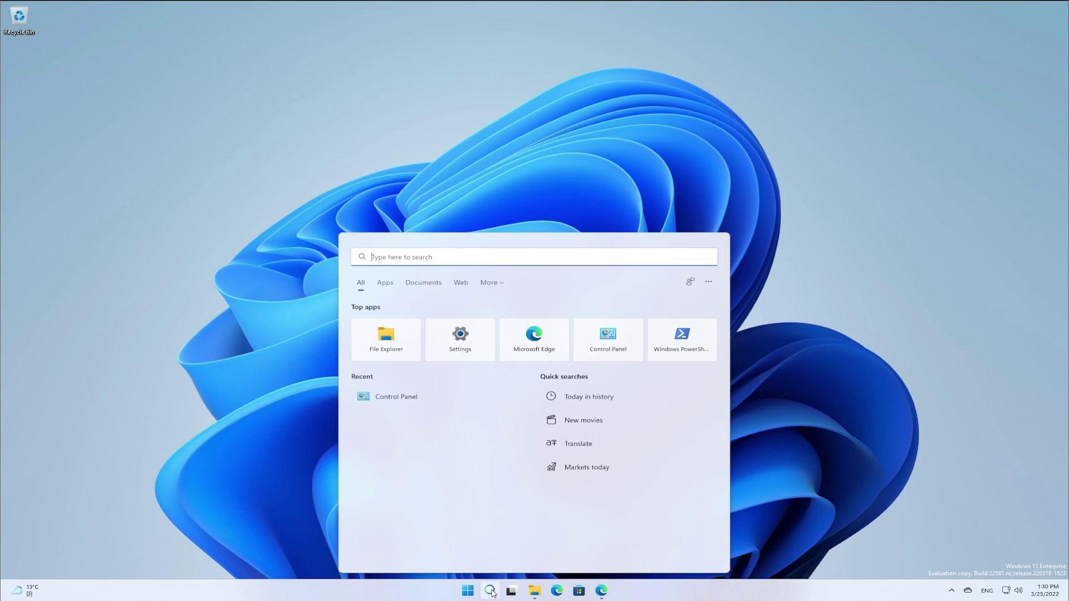
text(android)
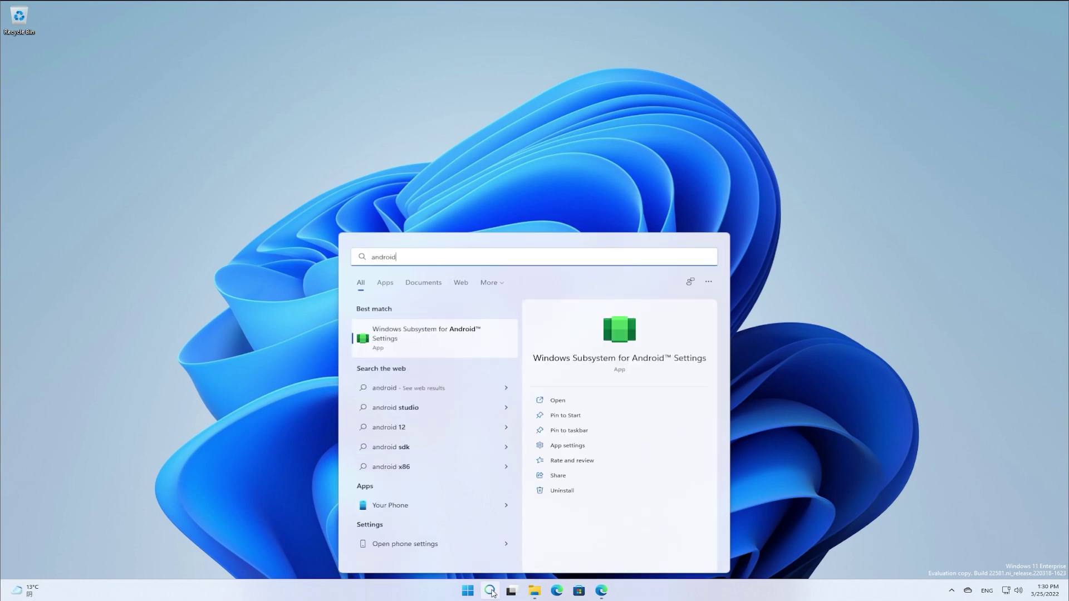
click(443, 337)
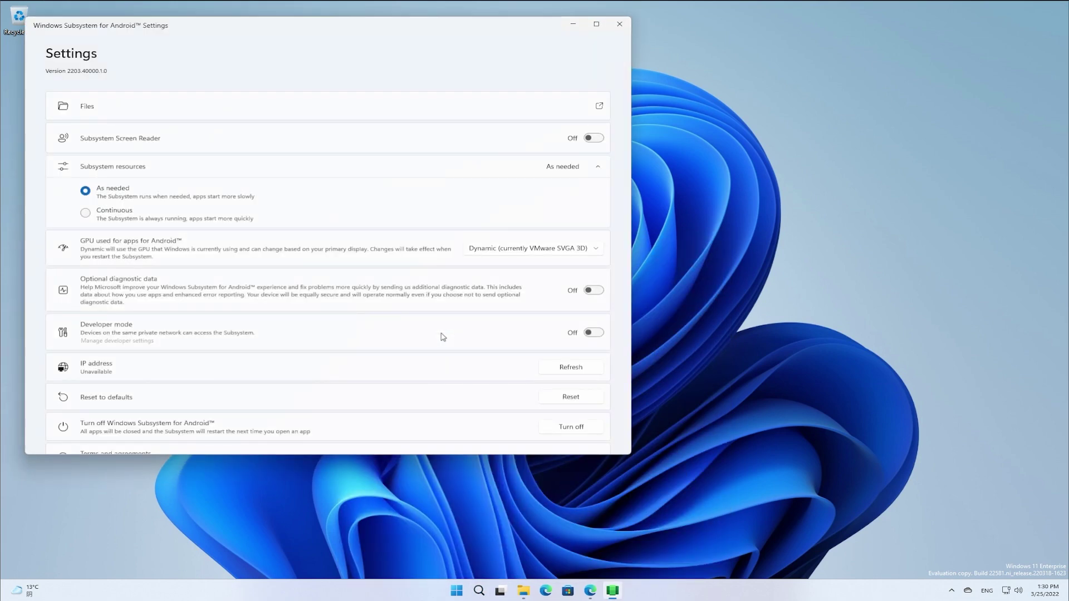
click(593, 333)
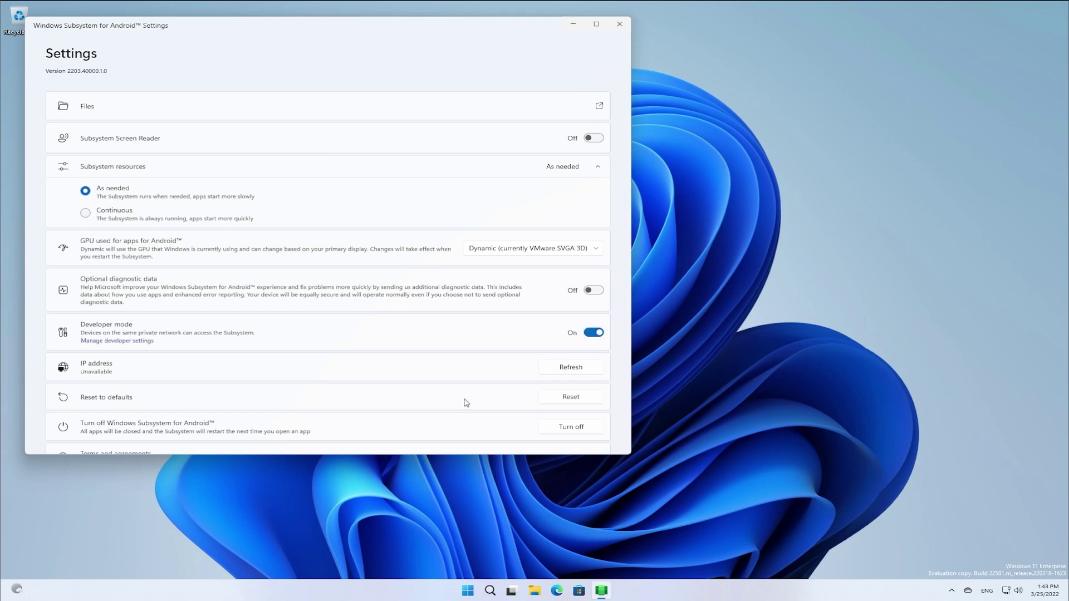
Step: Open the subsystem's developer settings, allowing its firewall access on public networks, and check the USB debugging option before minimizing both windows
click(142, 342)
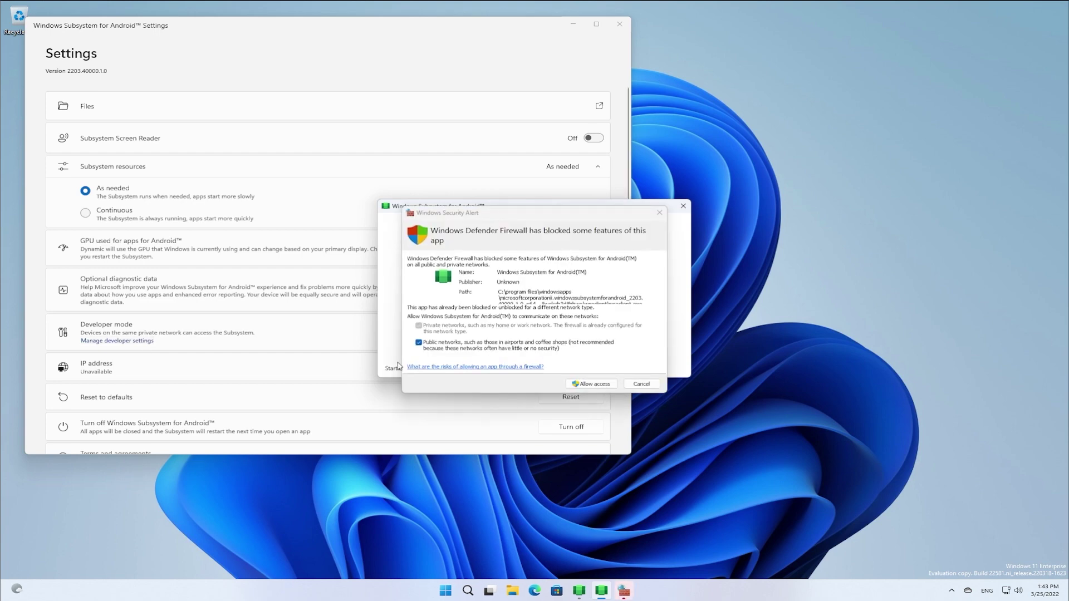
click(602, 386)
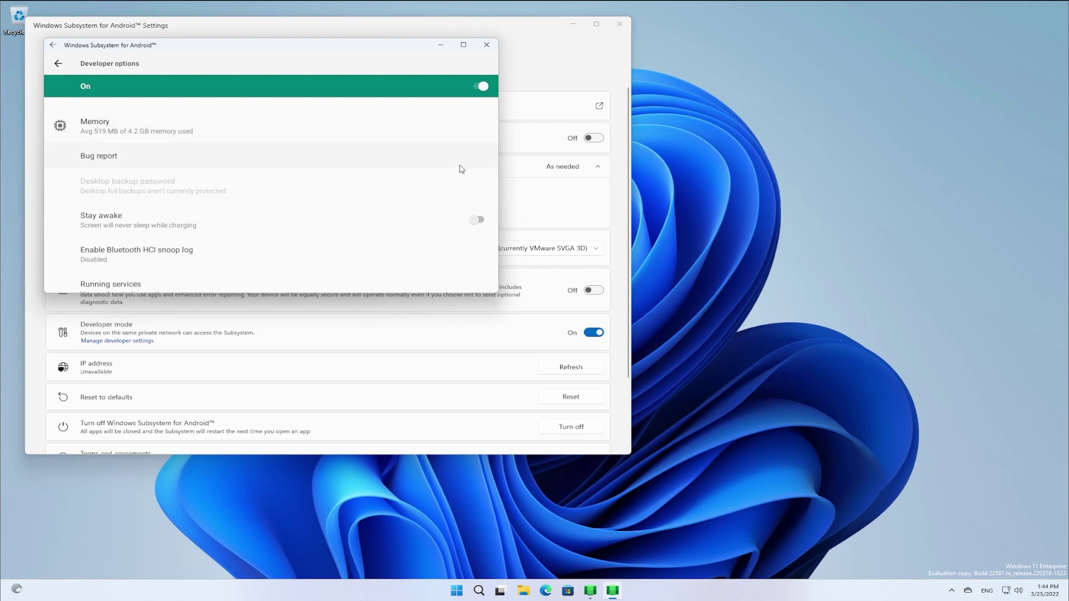
scroll(462, 169, down, 1)
scroll(462, 169, down, 1)
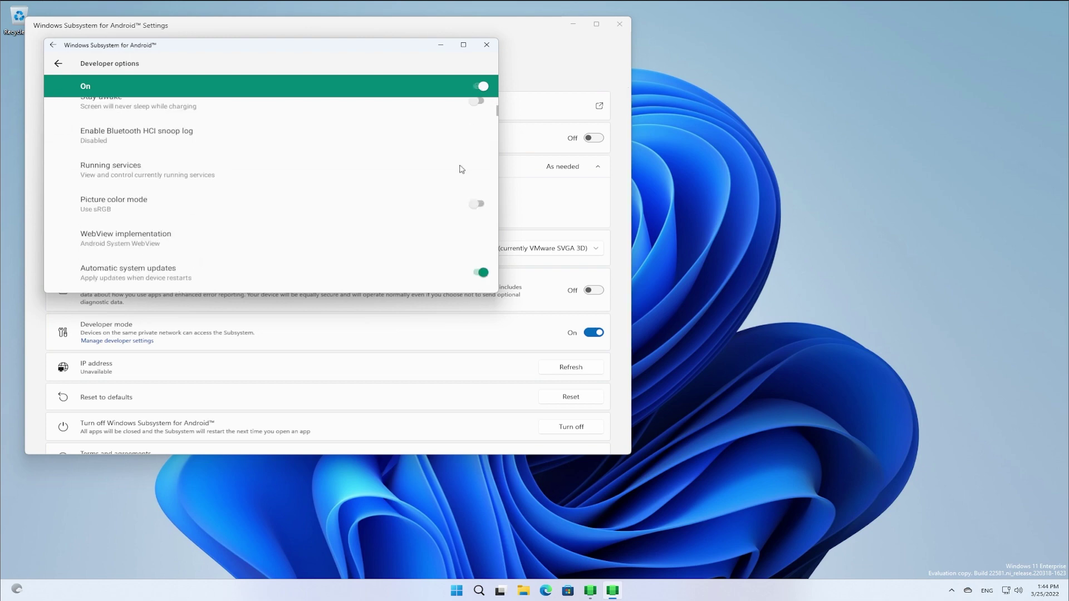
scroll(462, 169, down, 4)
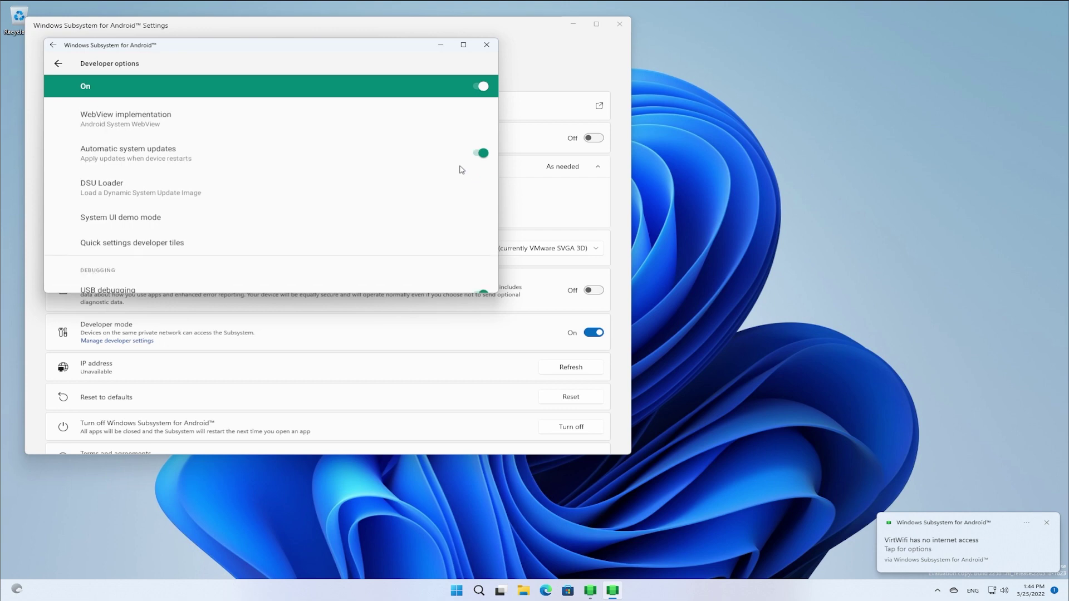
scroll(461, 169, down, 3)
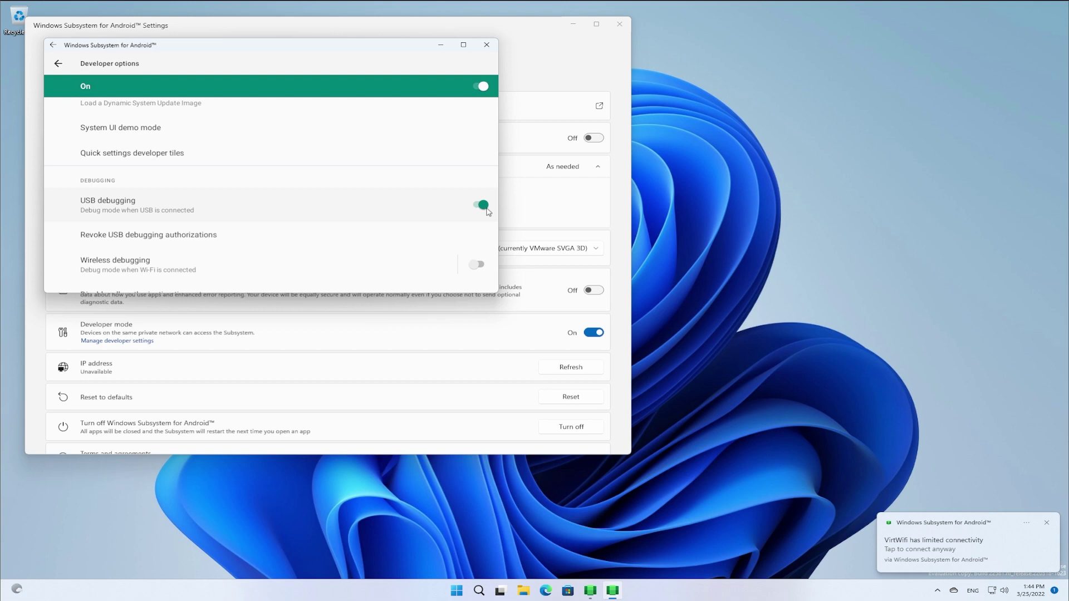
click(440, 49)
click(573, 29)
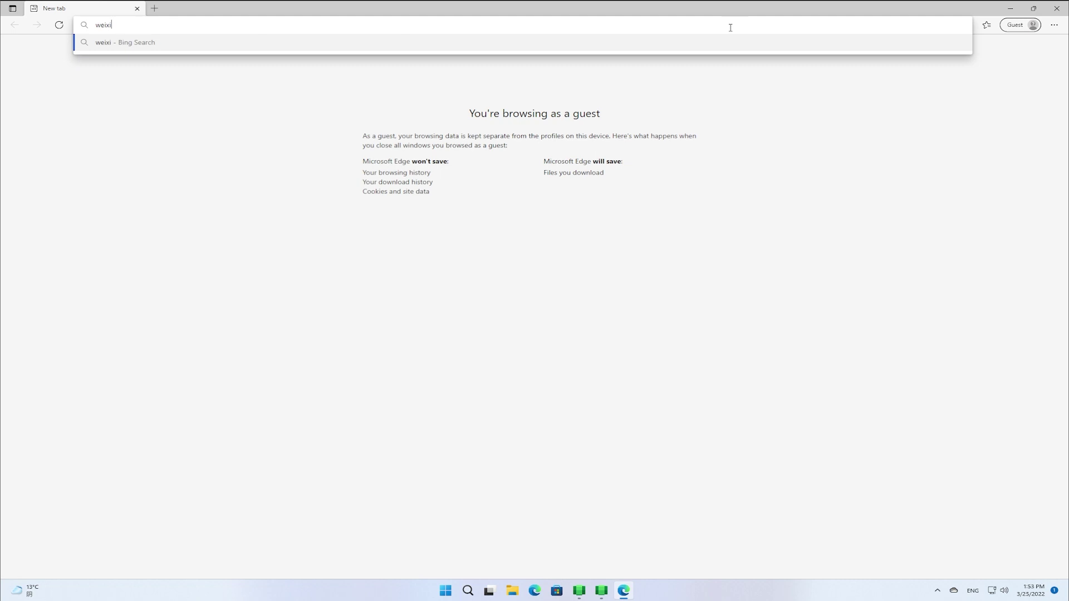
Step: Go to weixin.qq.com in Microsoft Edge and download the latest WeChat 8.0.20 for Android APK
text(in.qq.com)
key(Return)
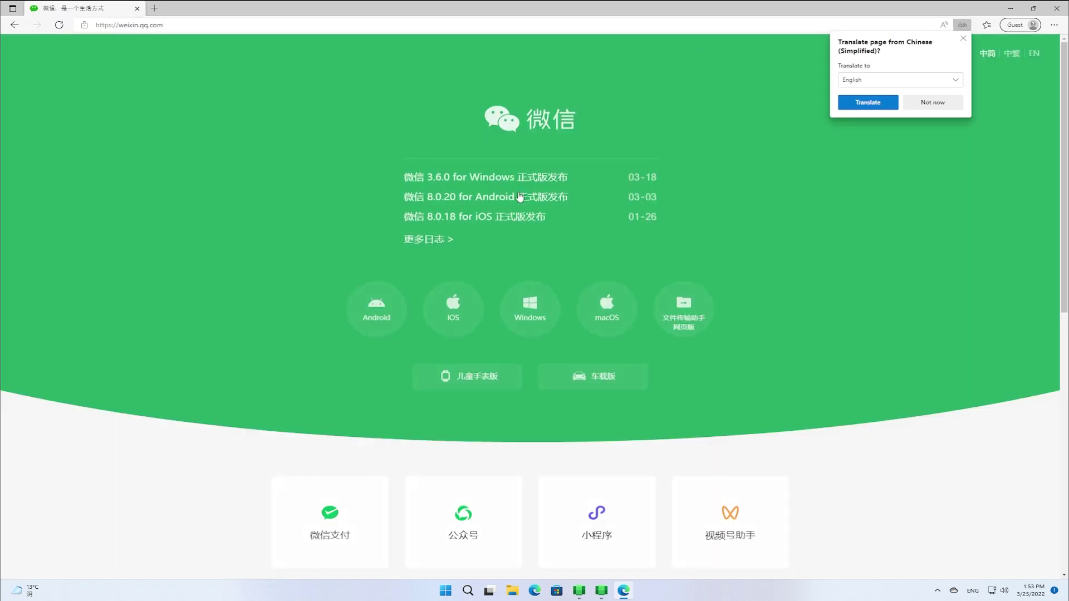
click(519, 197)
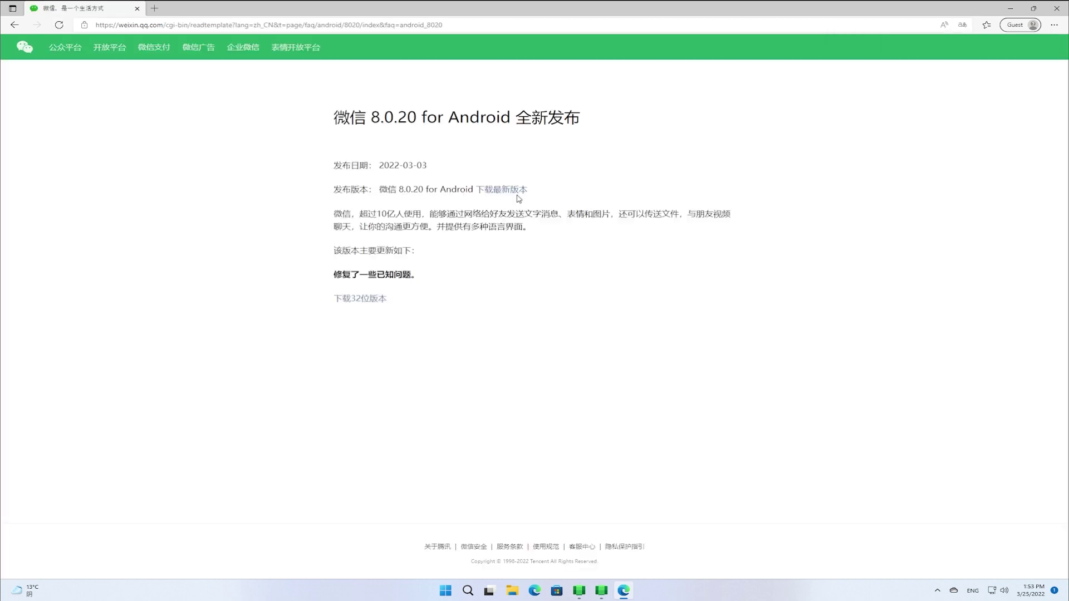
click(517, 197)
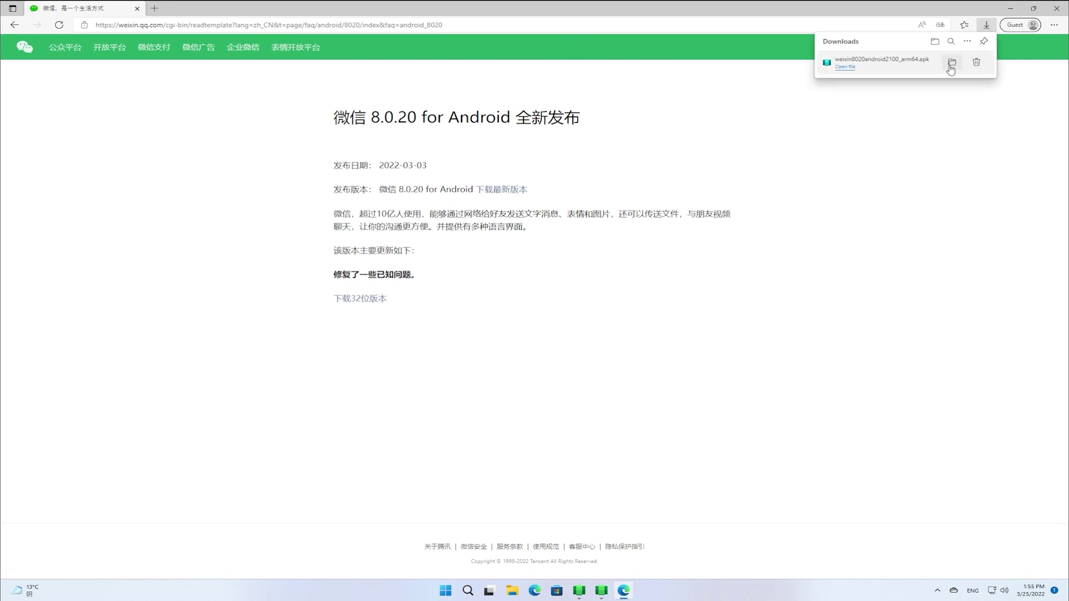
Step: Show weixin8020android2100_arm64 in the Downloads folder, open it, and try to install WeChat
click(951, 63)
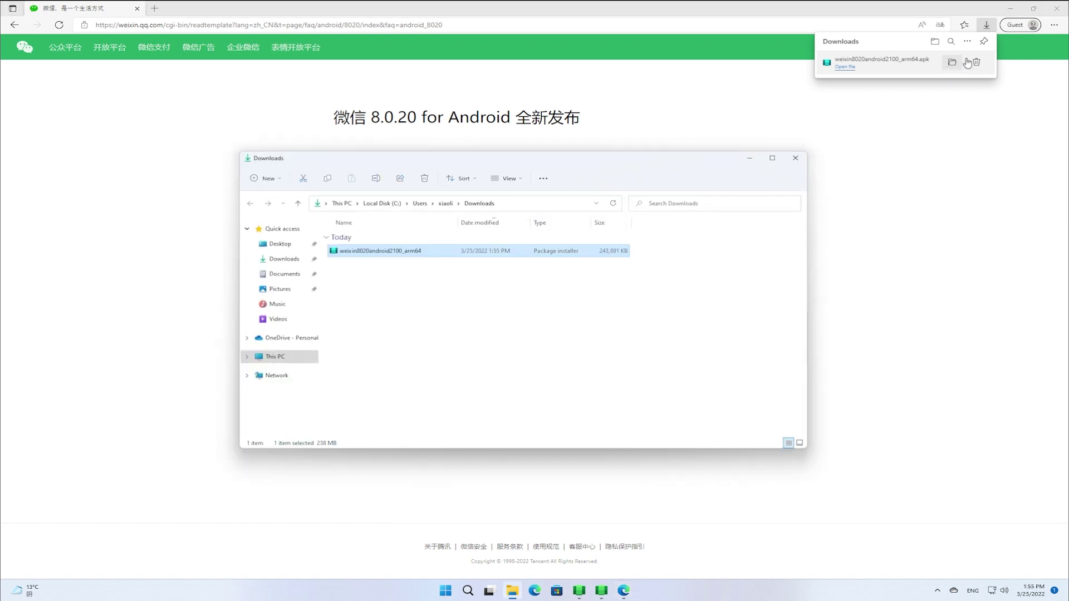
click(1009, 9)
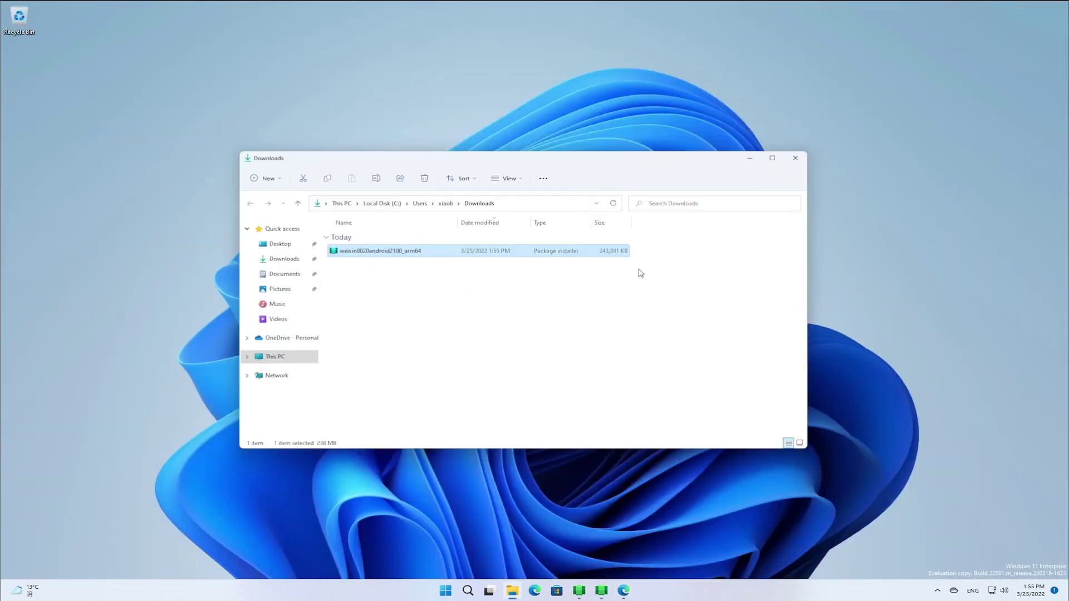
double_click(335, 254)
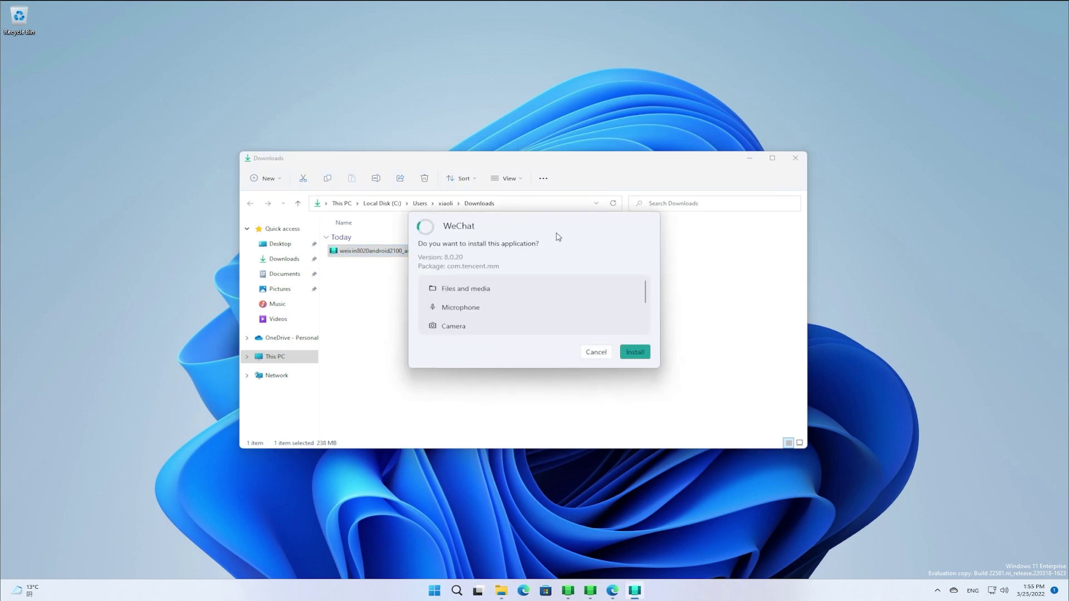
click(750, 158)
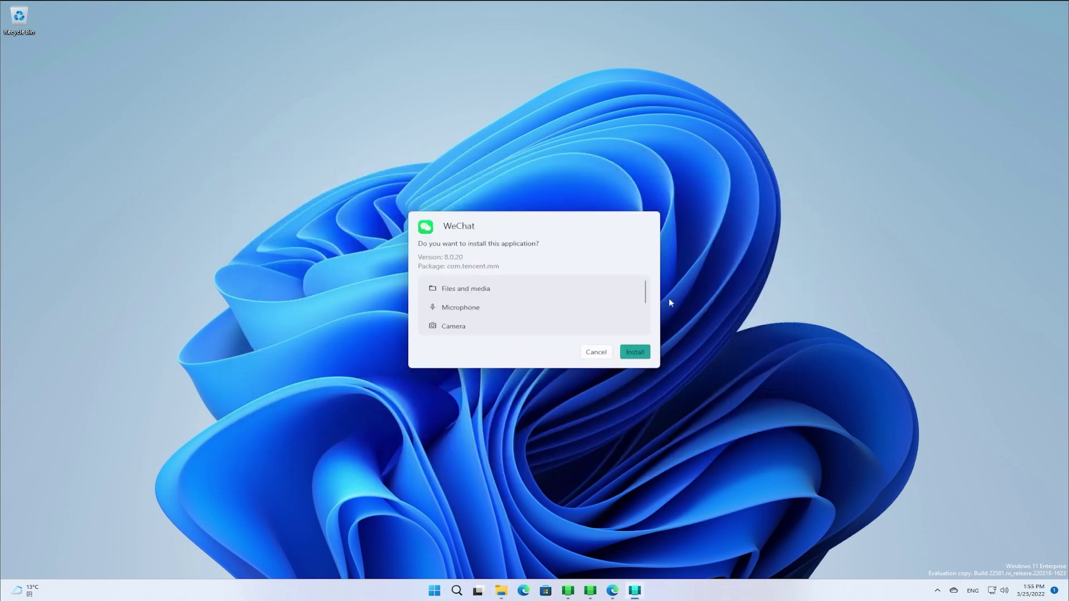
click(644, 357)
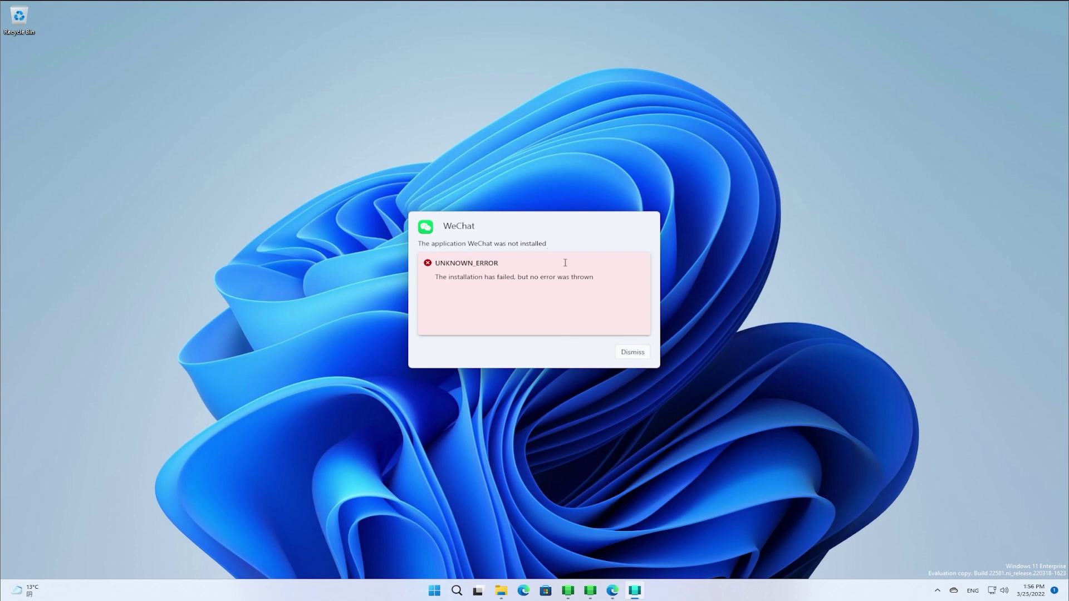
click(639, 355)
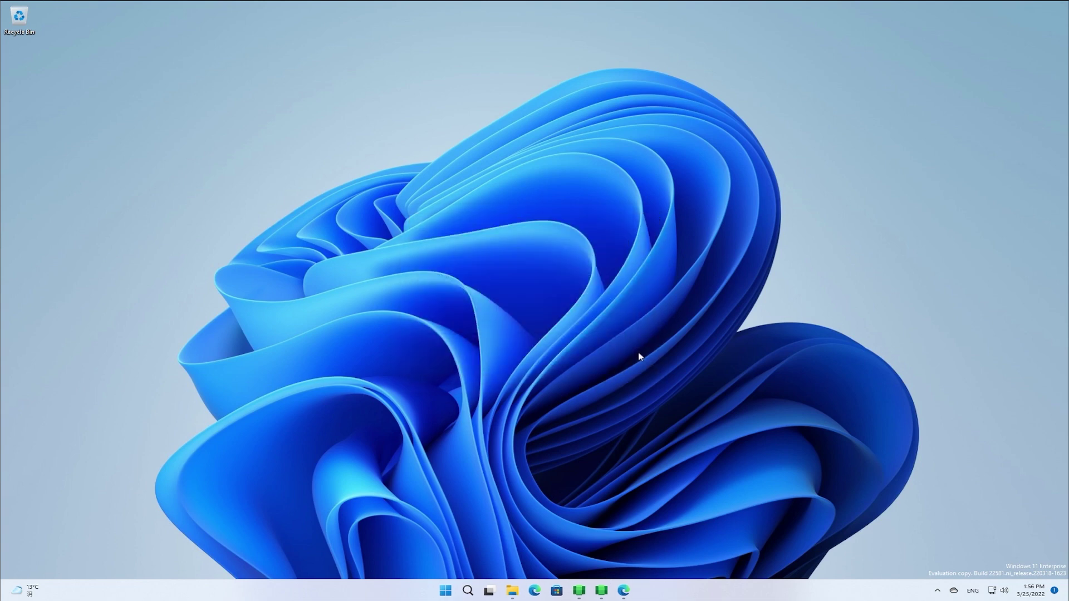
click(445, 591)
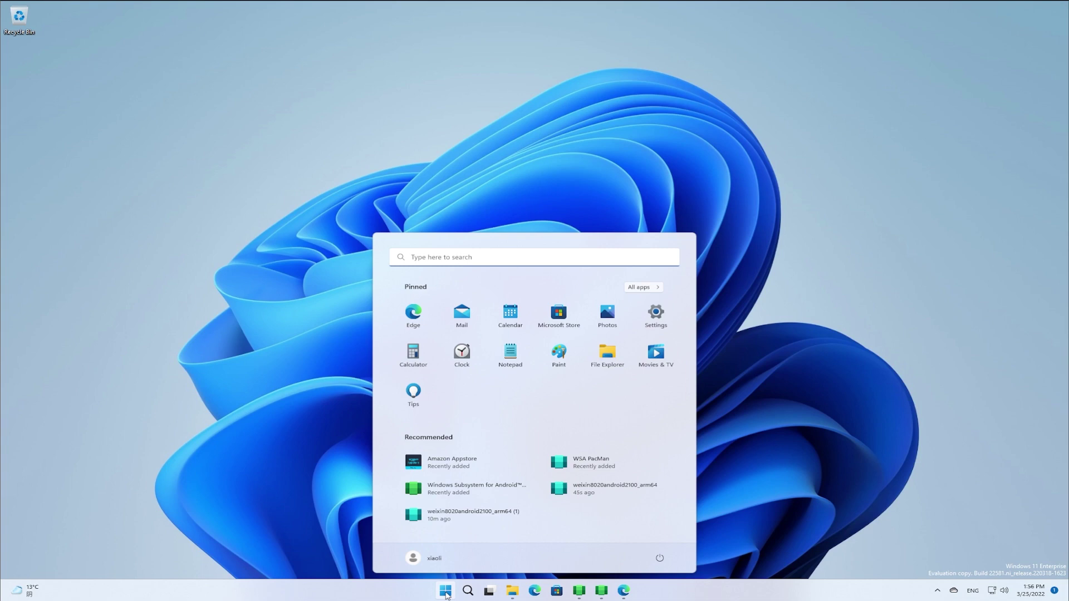
click(446, 593)
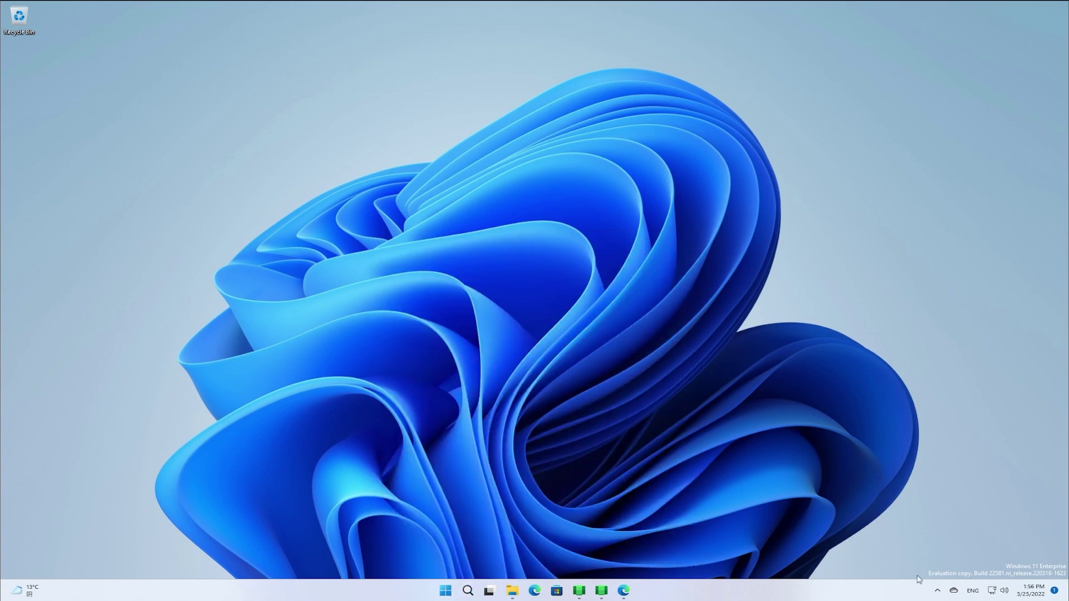
click(939, 593)
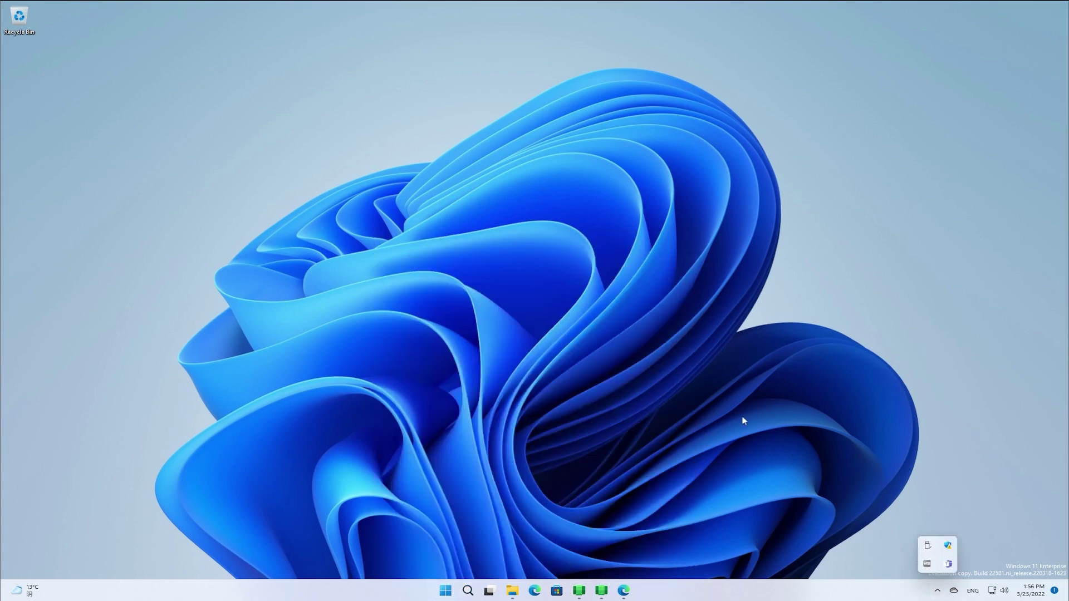
Step: Return to the Downloads folder, check the recently added apps for WeChat, and cancel the WeChat reinstallation dialog
click(512, 591)
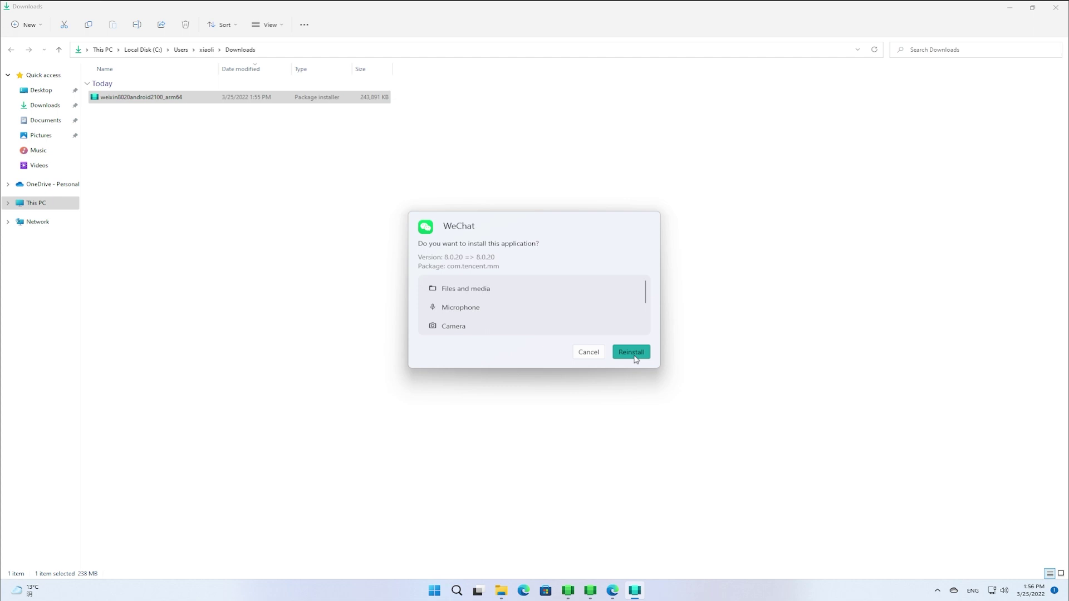
click(436, 592)
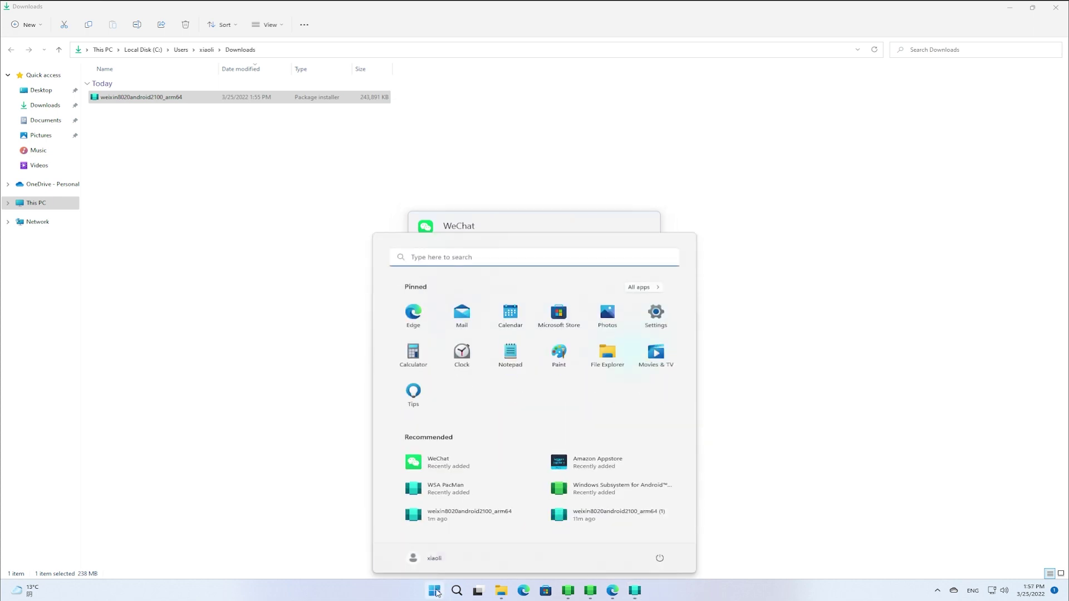
click(436, 593)
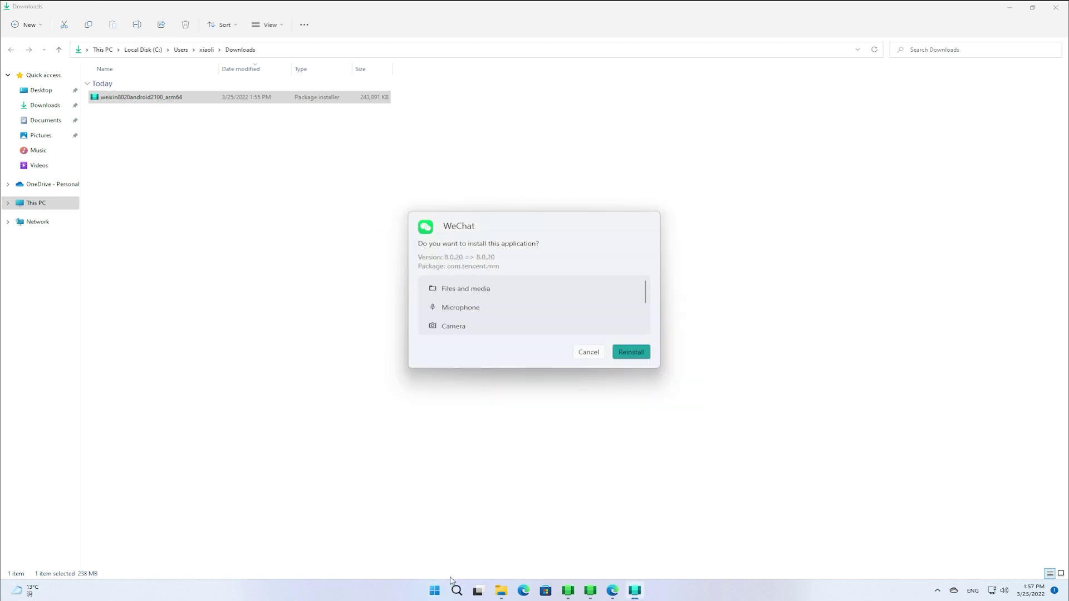
click(582, 352)
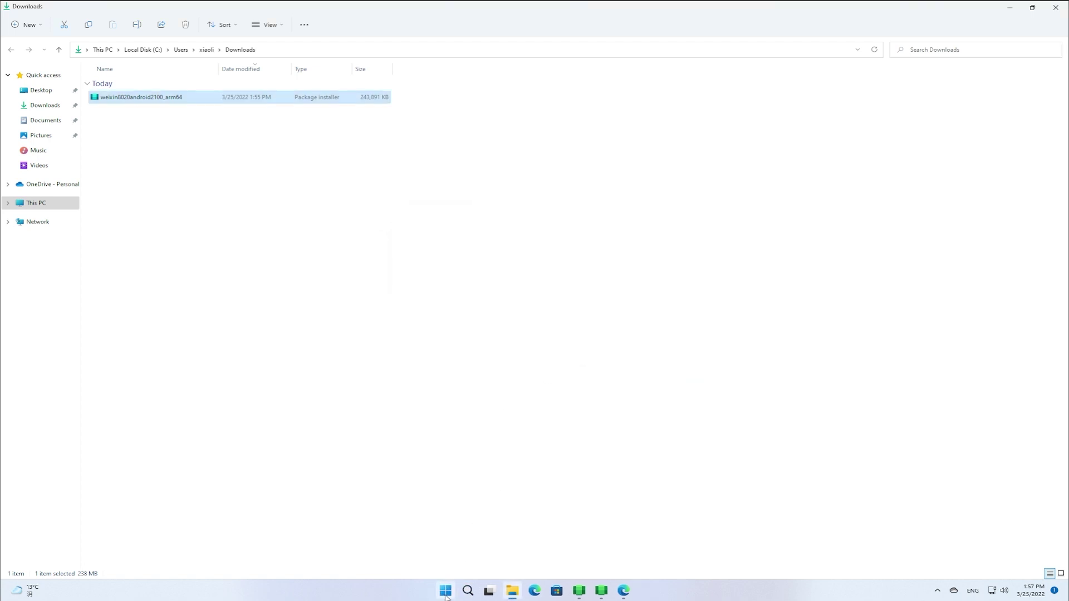
Step: Launch the installed WeChat app with its window clear of the file list, and view its language options before returning to the login screen
click(446, 594)
click(429, 464)
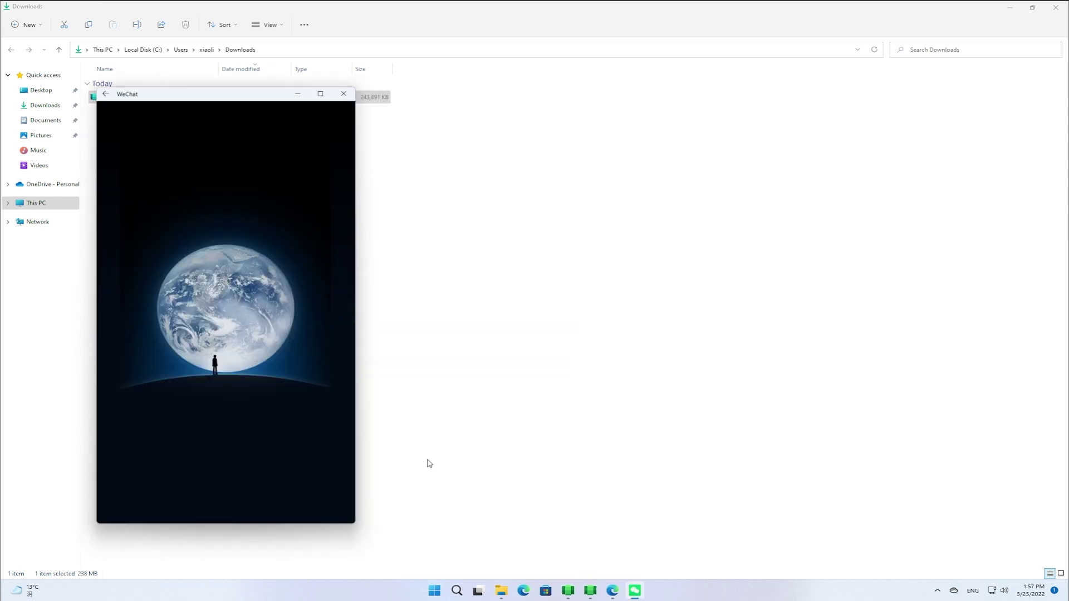
drag(244, 102, 885, 110)
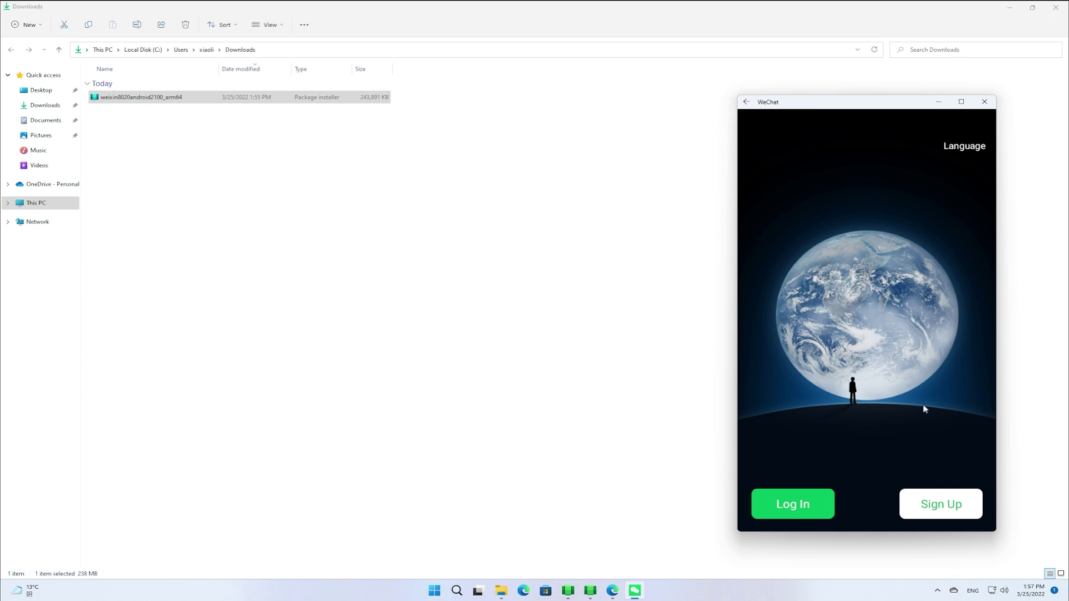
click(970, 147)
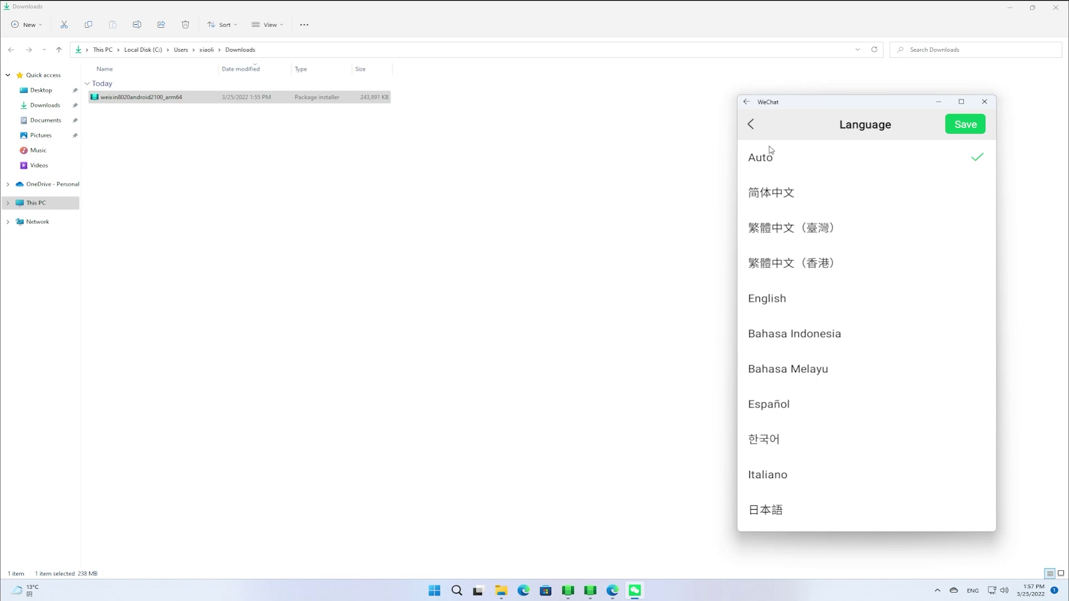
click(751, 126)
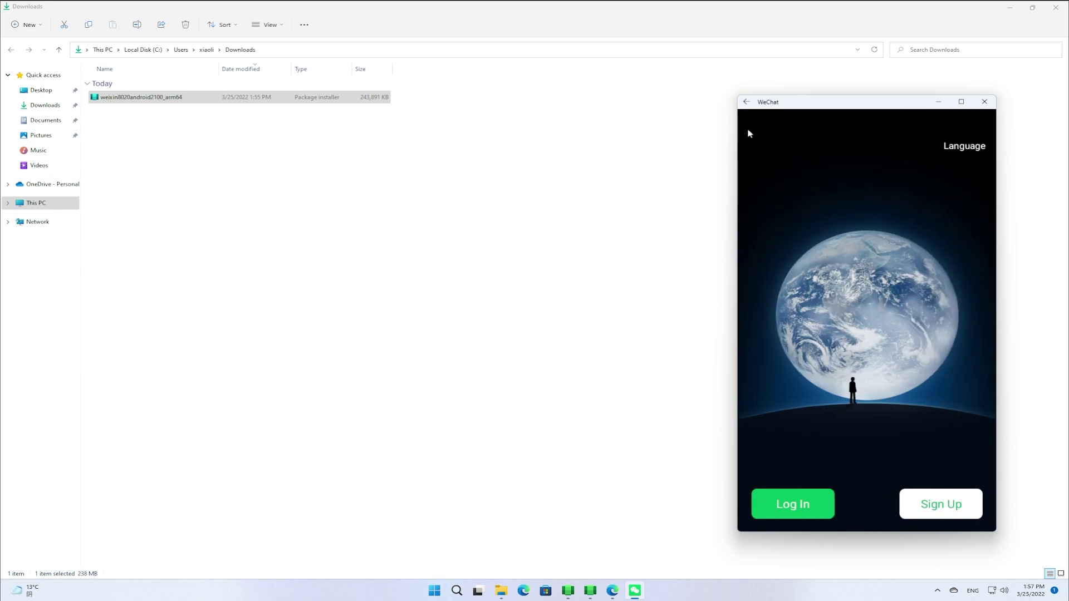